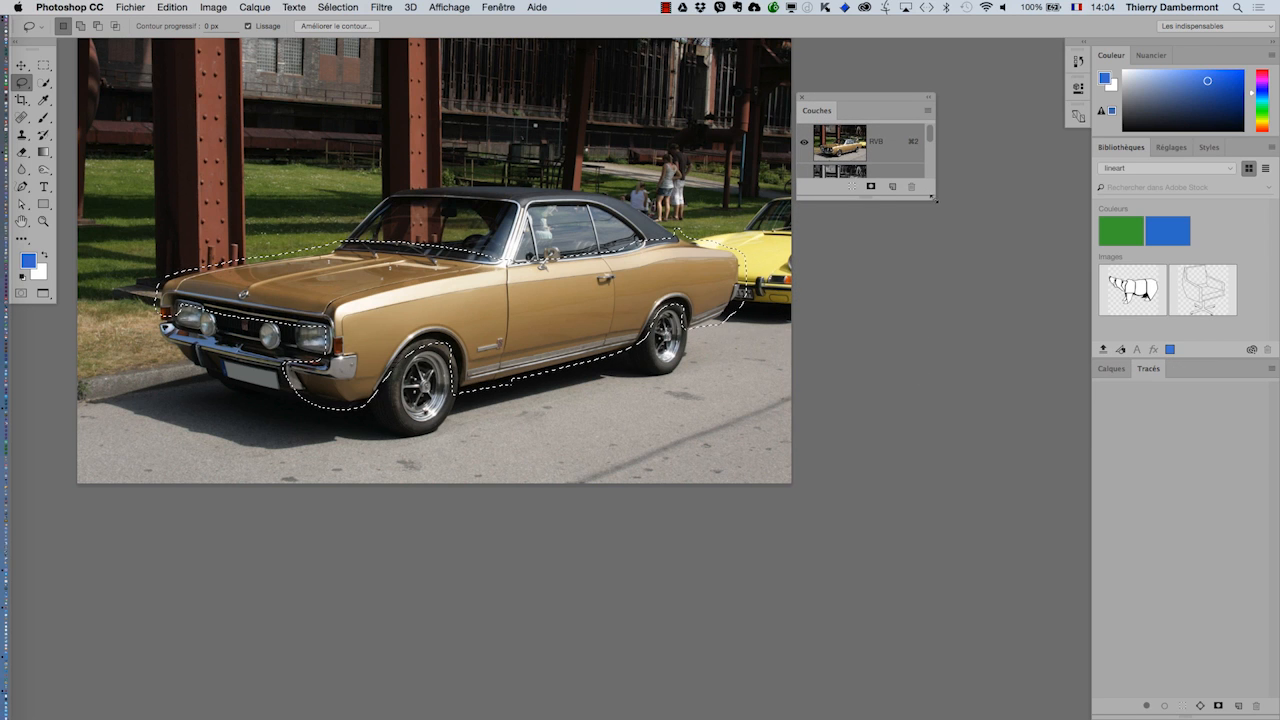
# Enlarge the channels list and store the car body selection as a new, unnamed alpha channel in the current document
pyautogui.moveTo(936, 200); pyautogui.dragTo(938, 562)
pyautogui.click(338, 7)
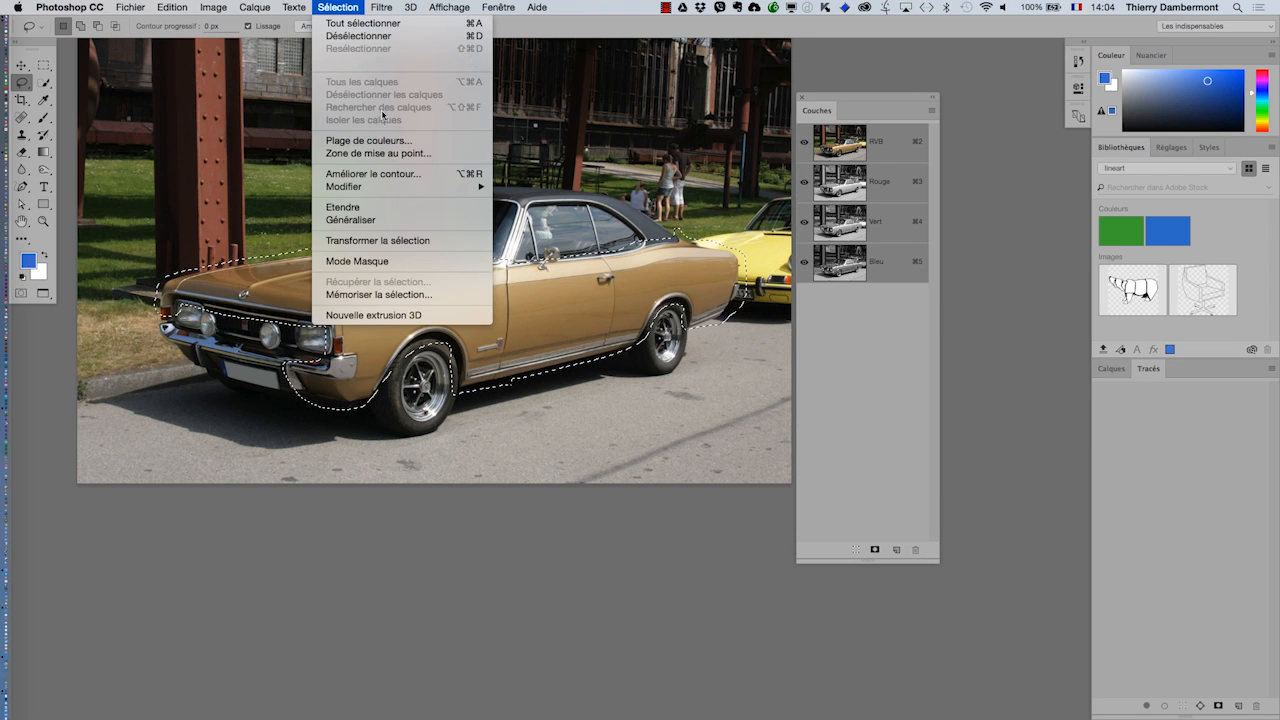
pyautogui.click(450, 294)
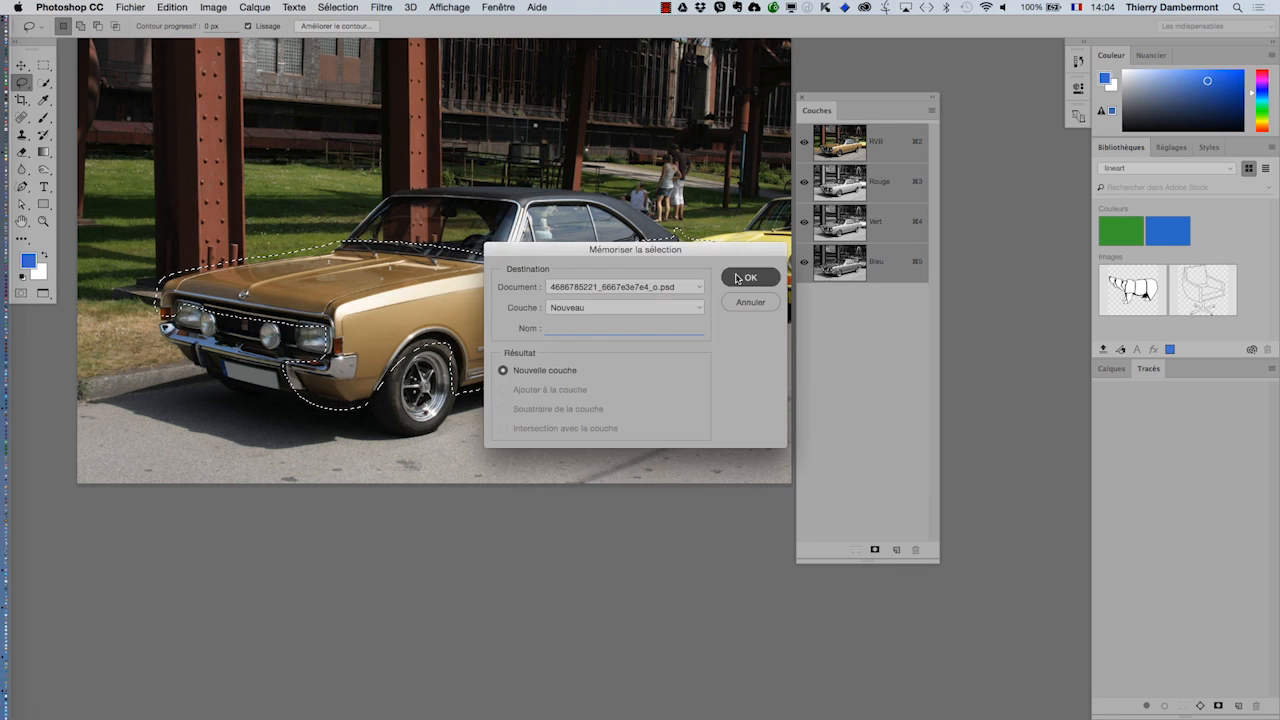
pyautogui.click(745, 278)
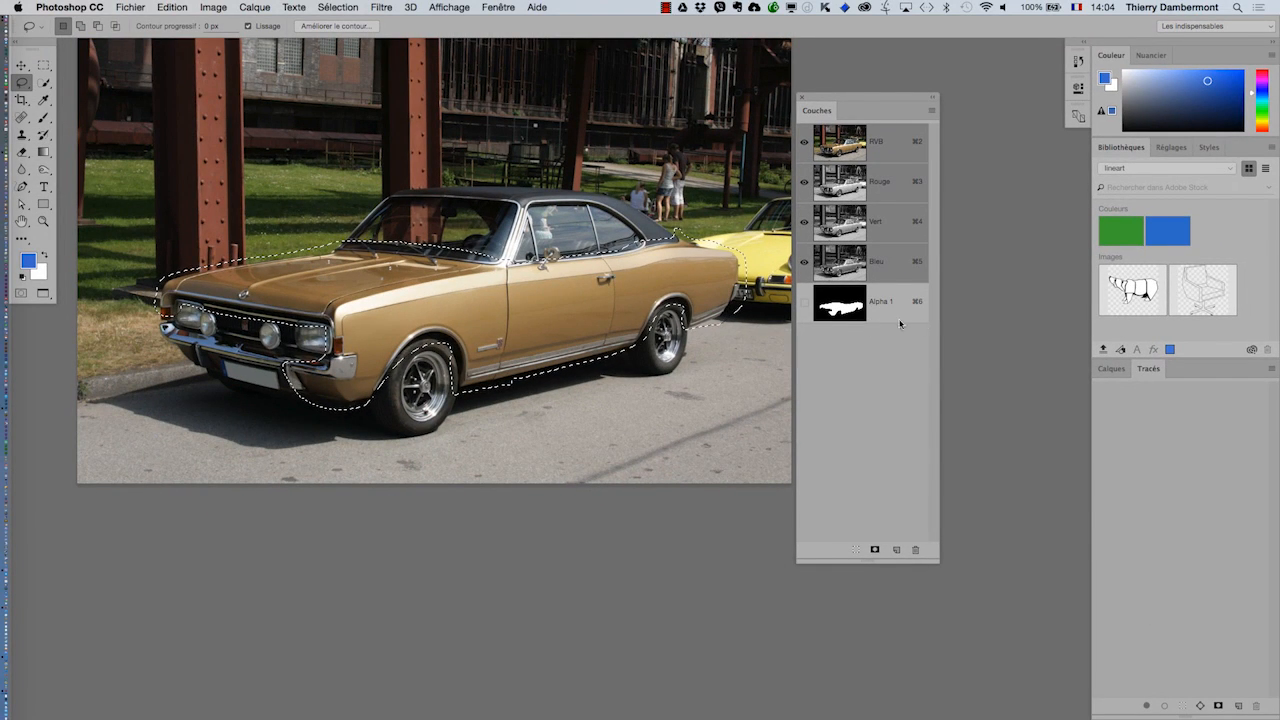
# Close the car photo and save its changes
pyautogui.click(130, 7)
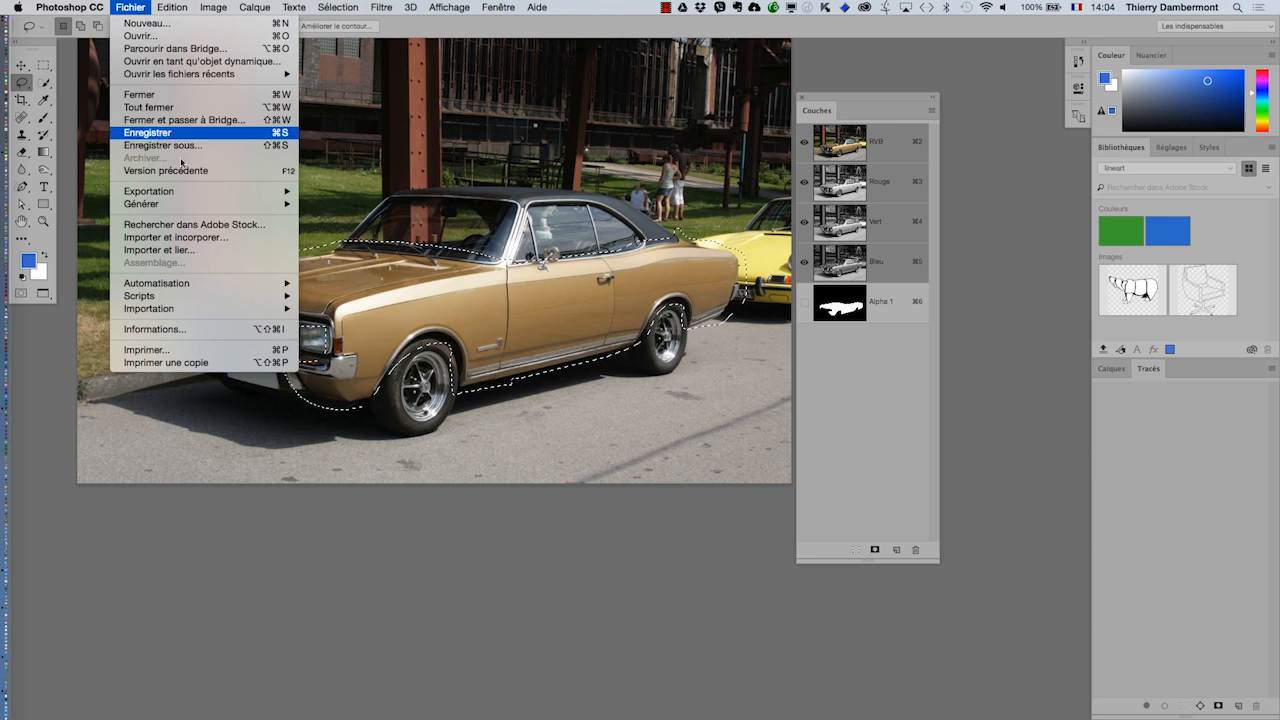
pyautogui.click(168, 95)
pyautogui.click(764, 254)
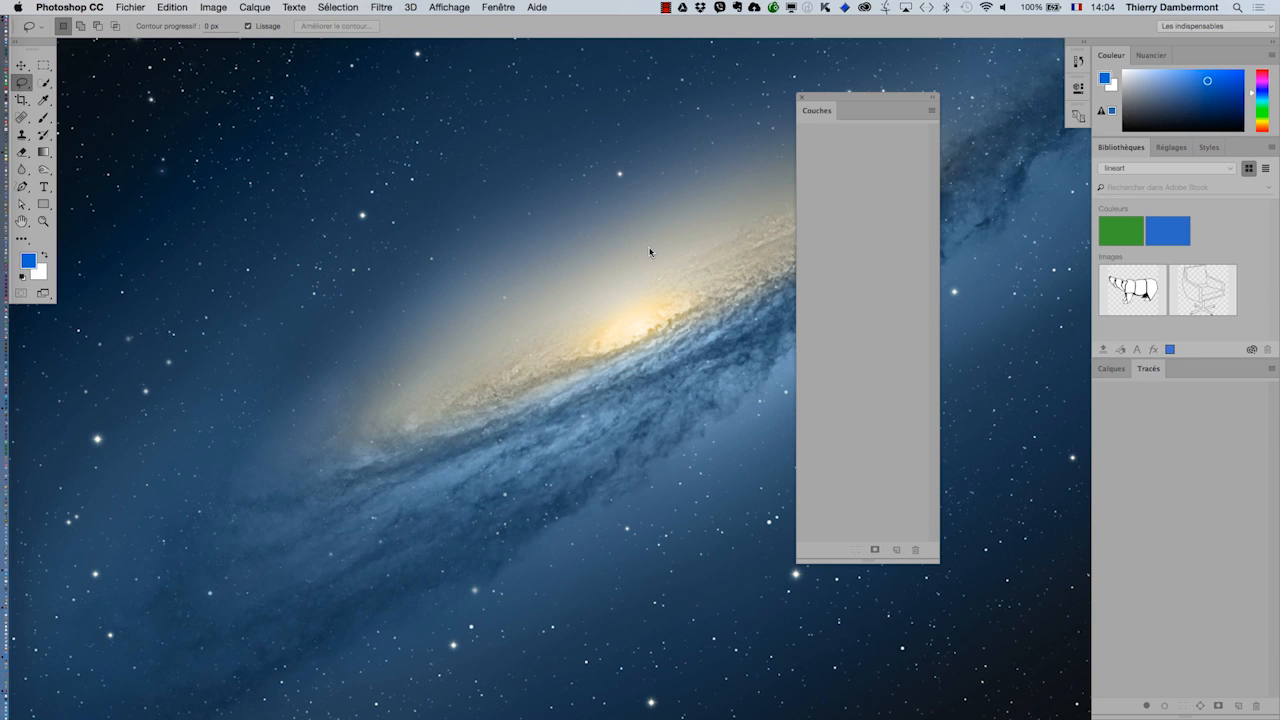
pyautogui.click(128, 7)
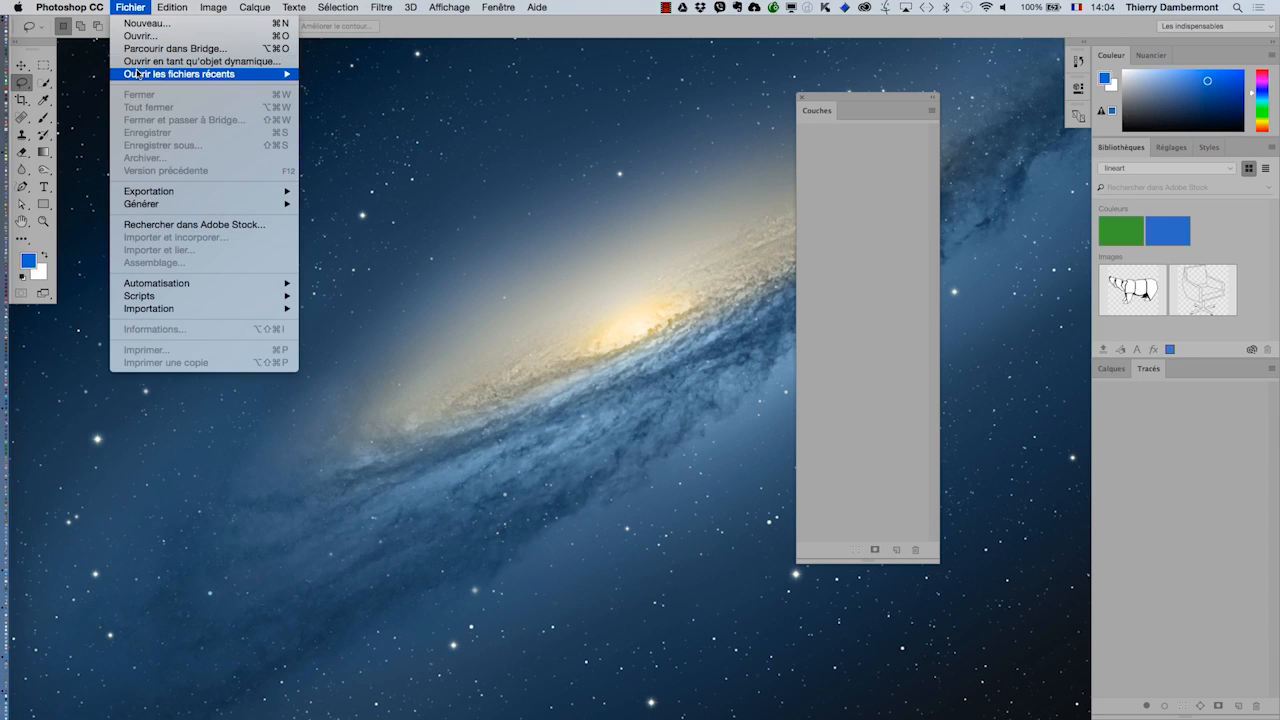
pyautogui.moveTo(155, 74)
pyautogui.click(347, 76)
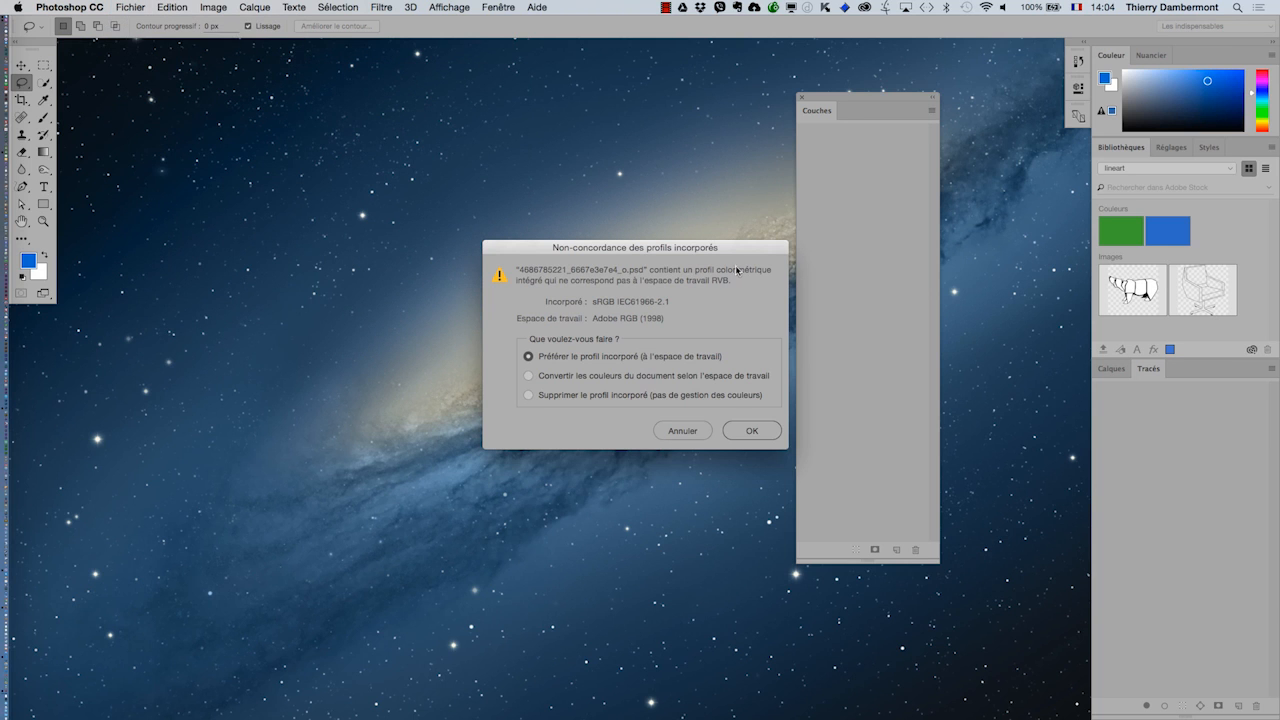
pyautogui.click(752, 430)
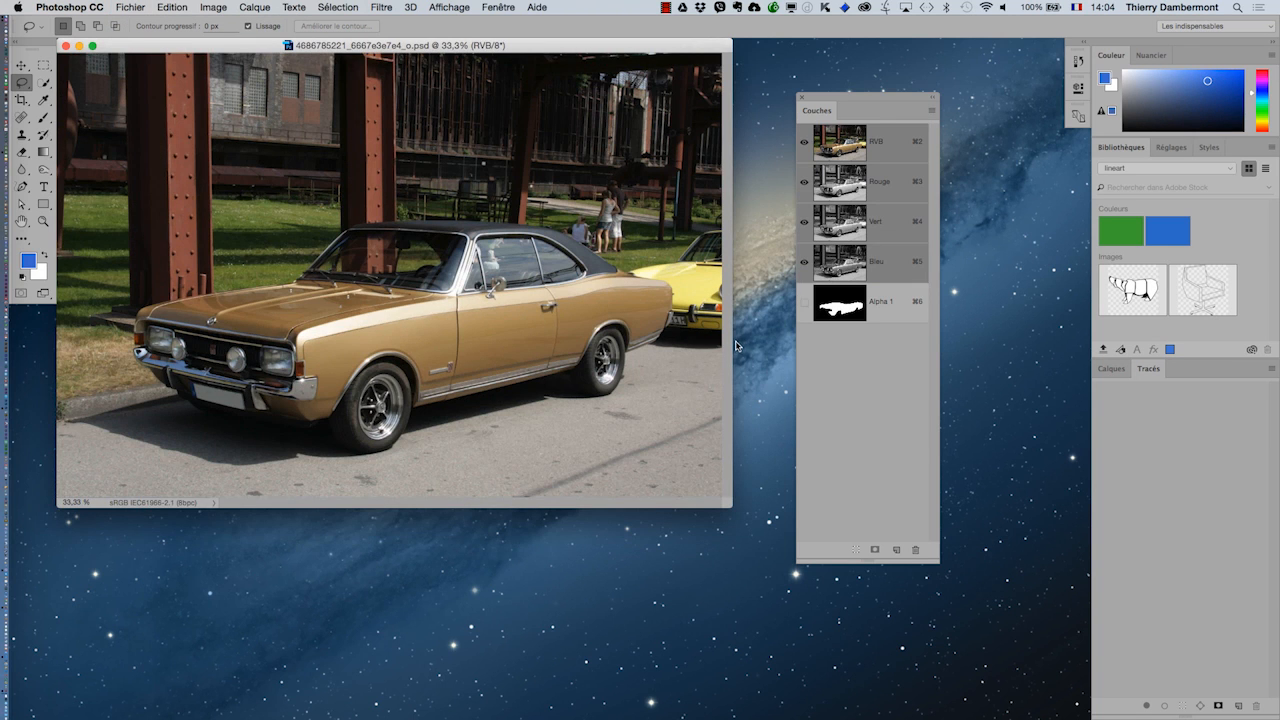
# Show the photo in full-screen mode and load the Alpha 1 channel as a selection around the car body
pyautogui.press('f')
pyautogui.moveTo(687, 352); pyautogui.dragTo(652, 335)
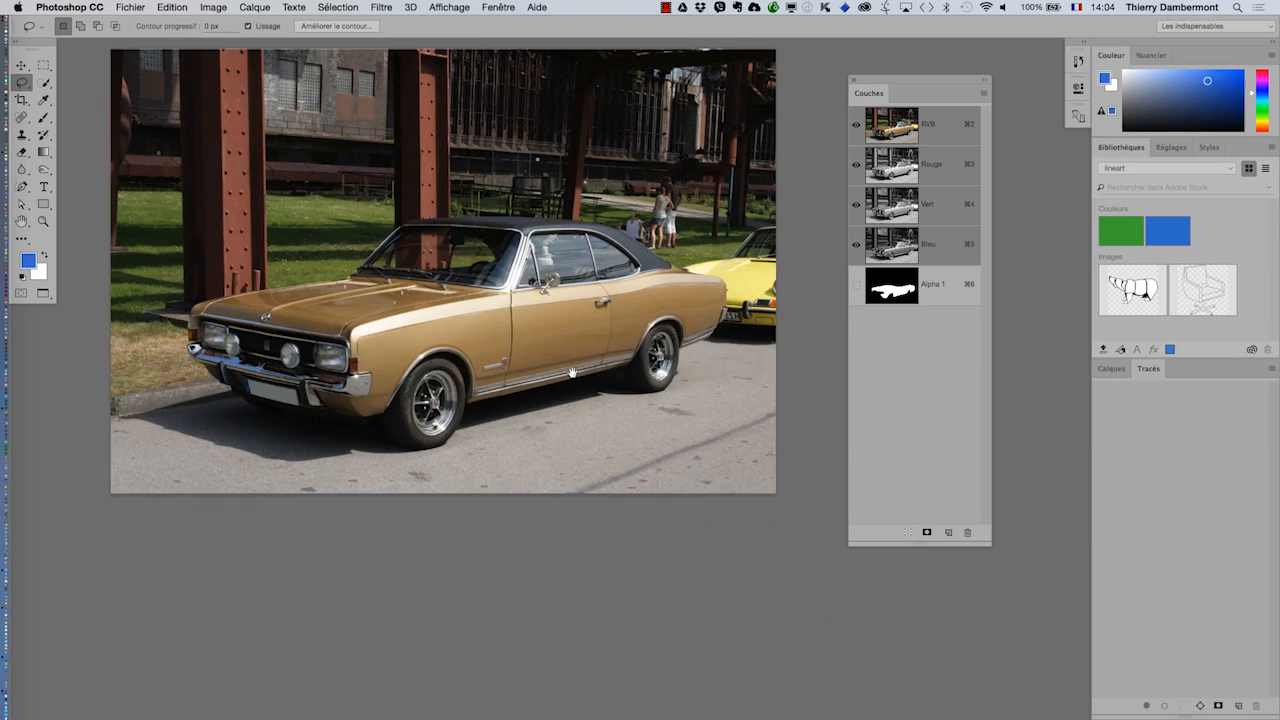
pyautogui.moveTo(708, 286); pyautogui.dragTo(687, 281)
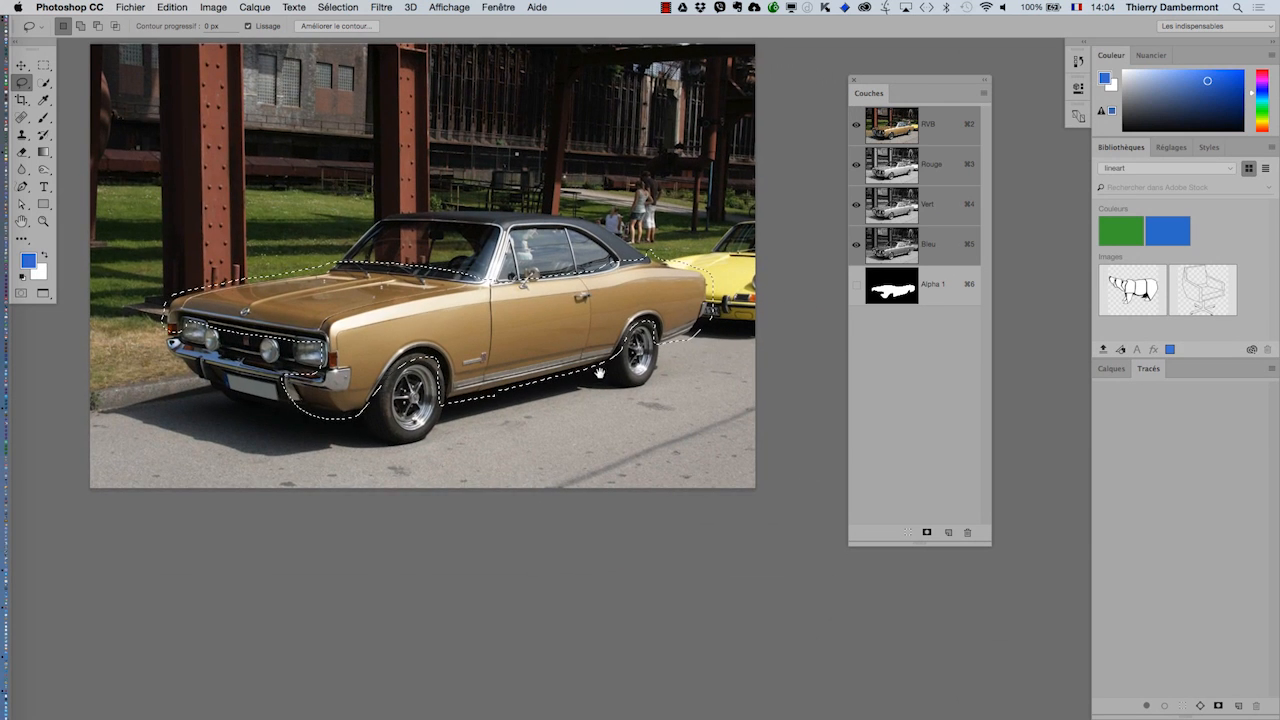
pyautogui.moveTo(920, 81); pyautogui.dragTo(955, 75)
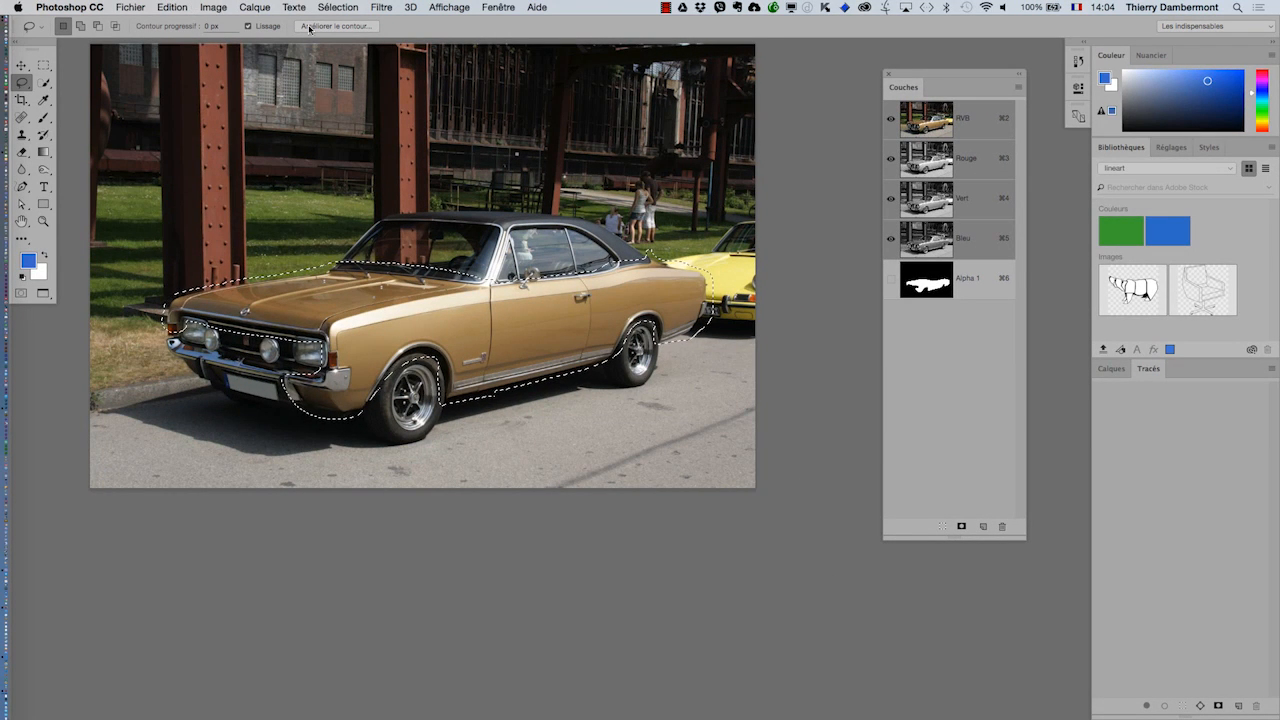
pyautogui.moveTo(218, 88); pyautogui.dragTo(154, 7)
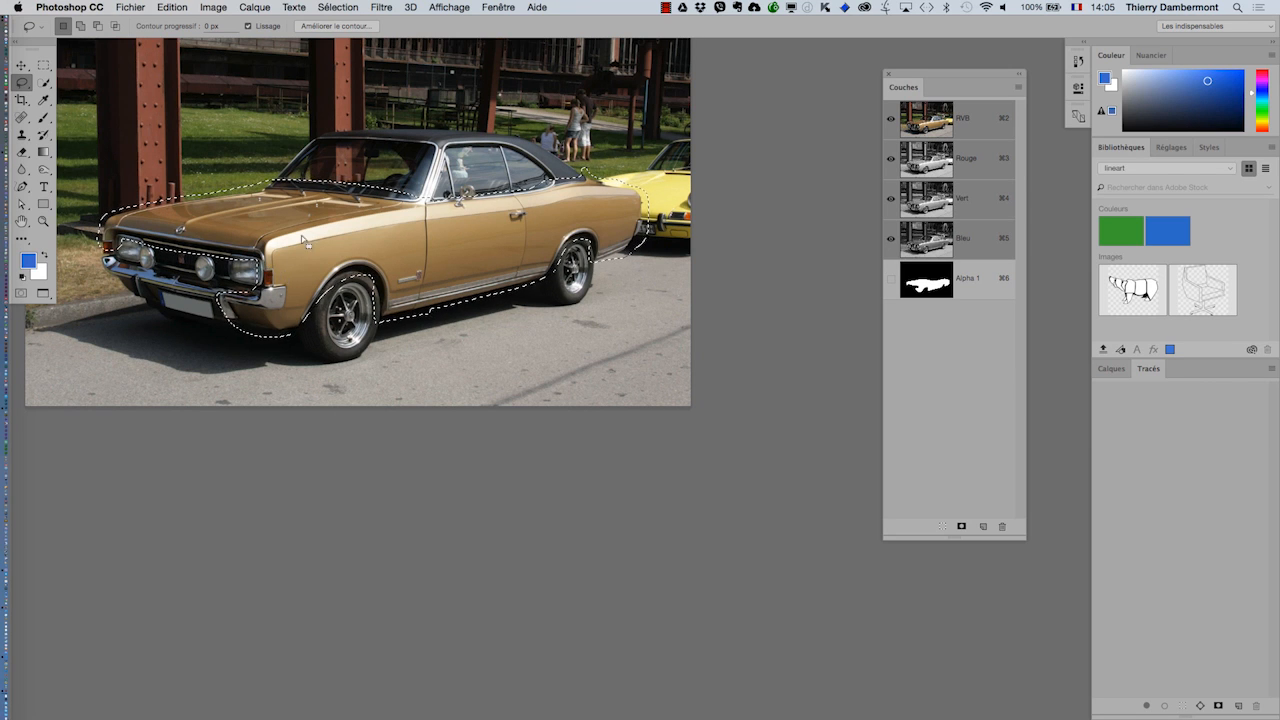
# Open Color Range within the car body selection and move its dialog clear of the car
pyautogui.click(325, 7)
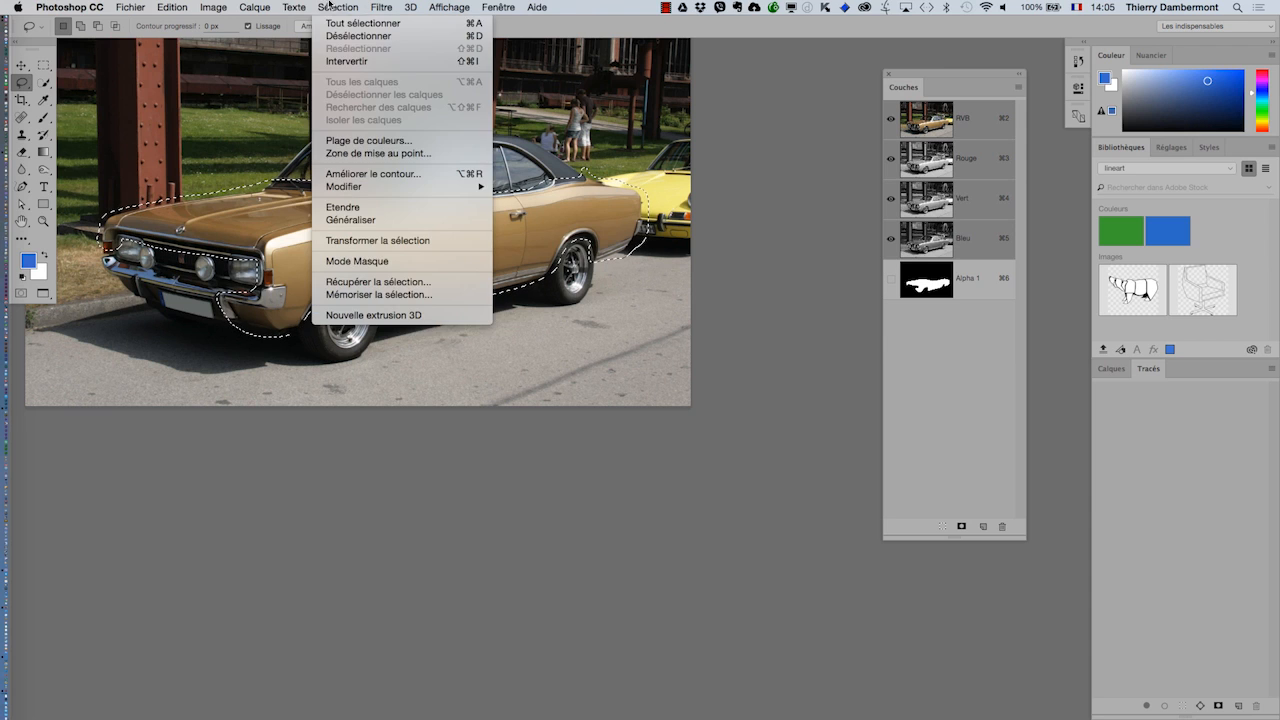
pyautogui.click(345, 143)
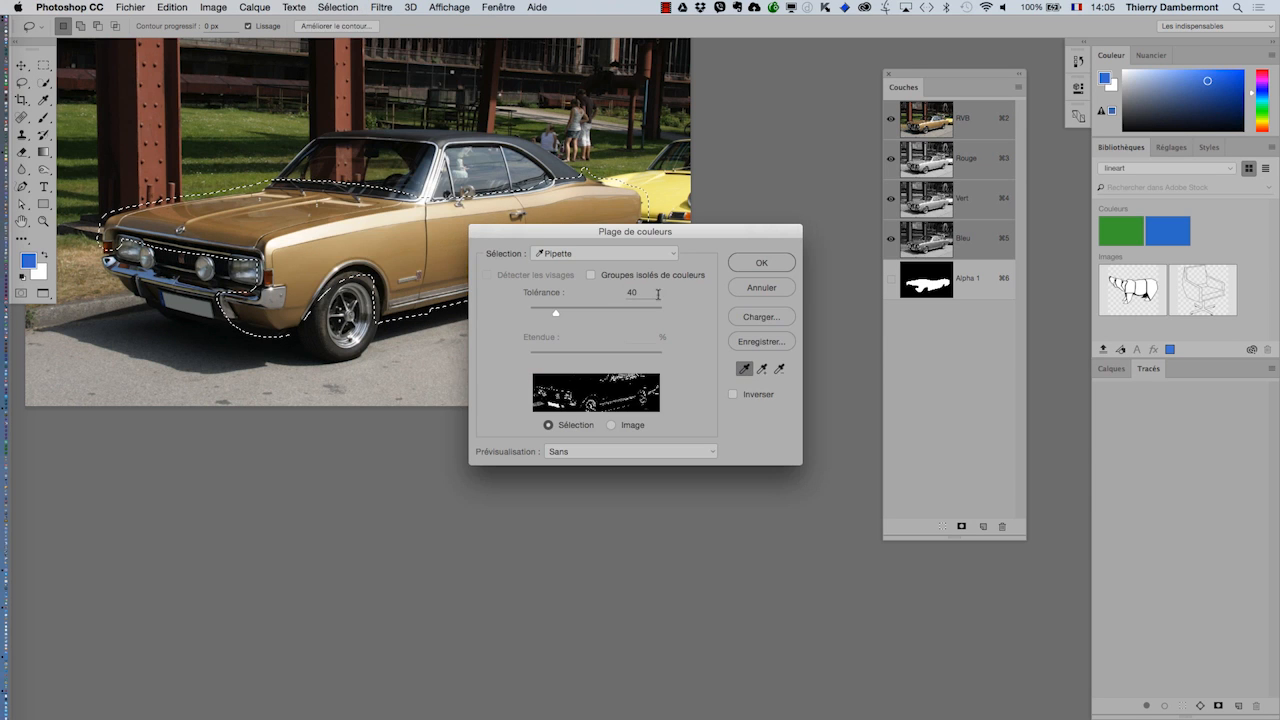
pyautogui.moveTo(649, 231); pyautogui.dragTo(864, 146)
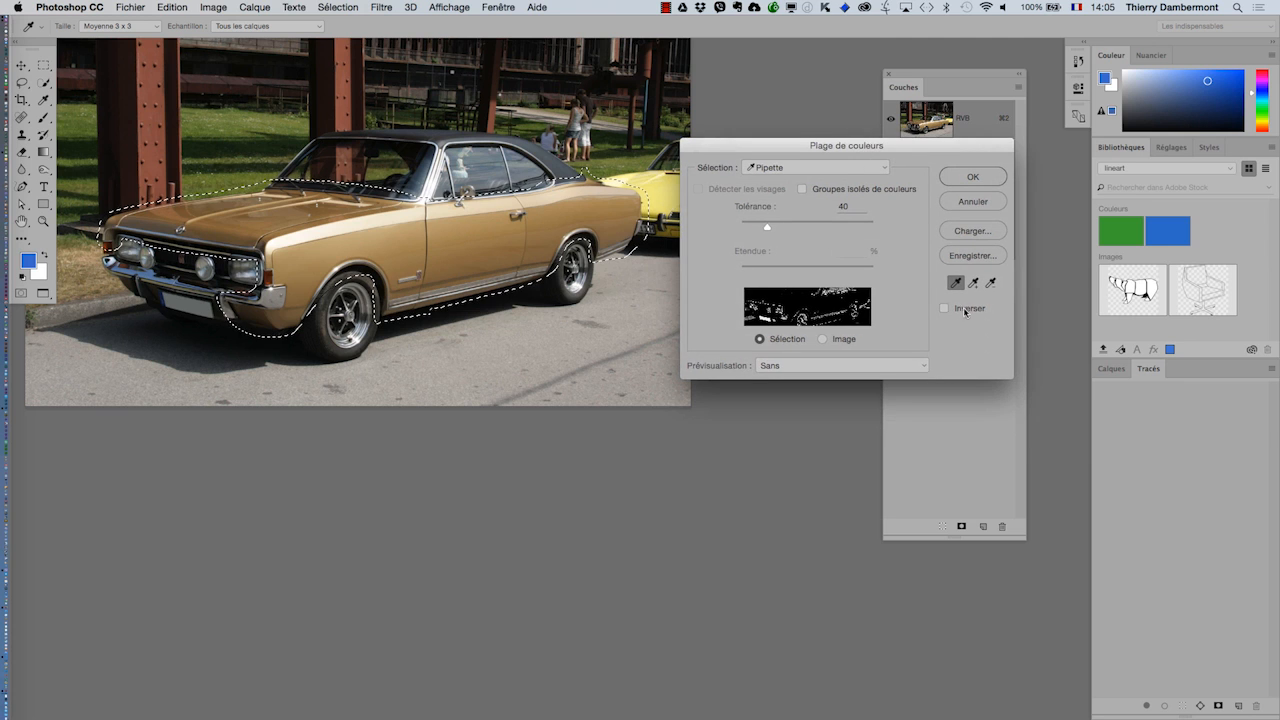
# Try sampling the car's bodywork colour in Color Range and adding further paint tones from the bodywork
pyautogui.press('super')
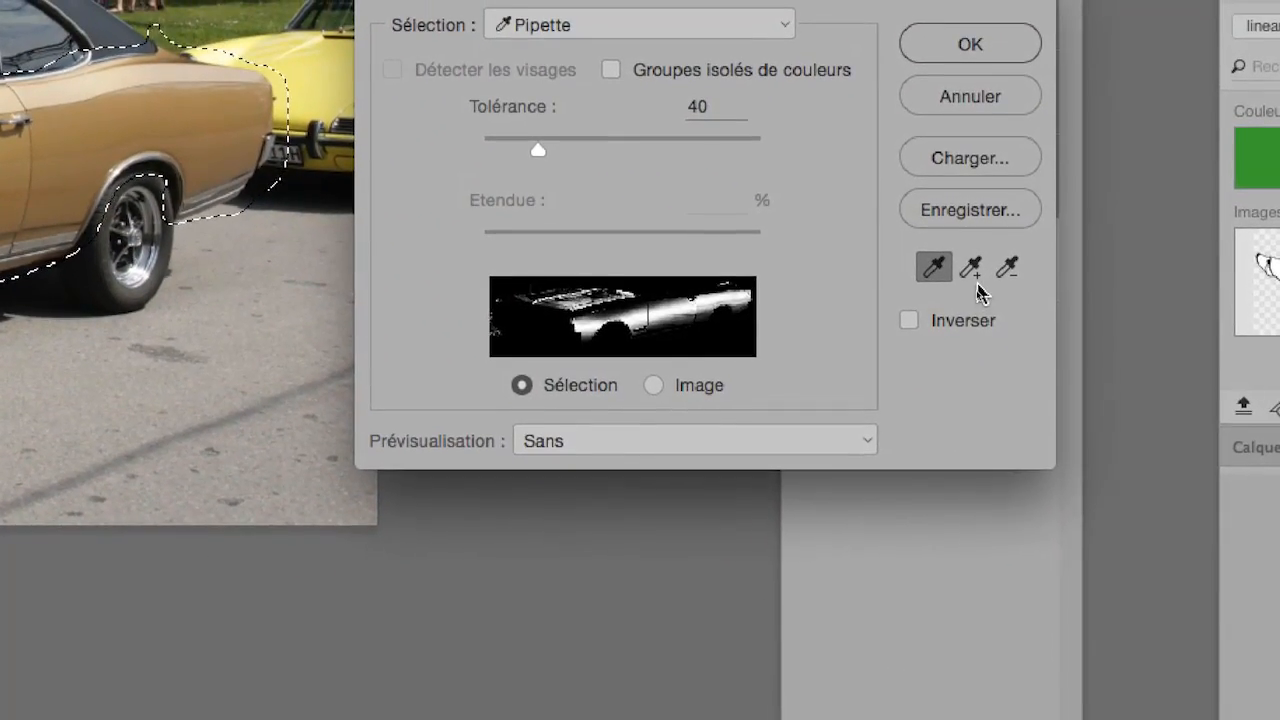
pyautogui.click(972, 275)
pyautogui.click(74, 180)
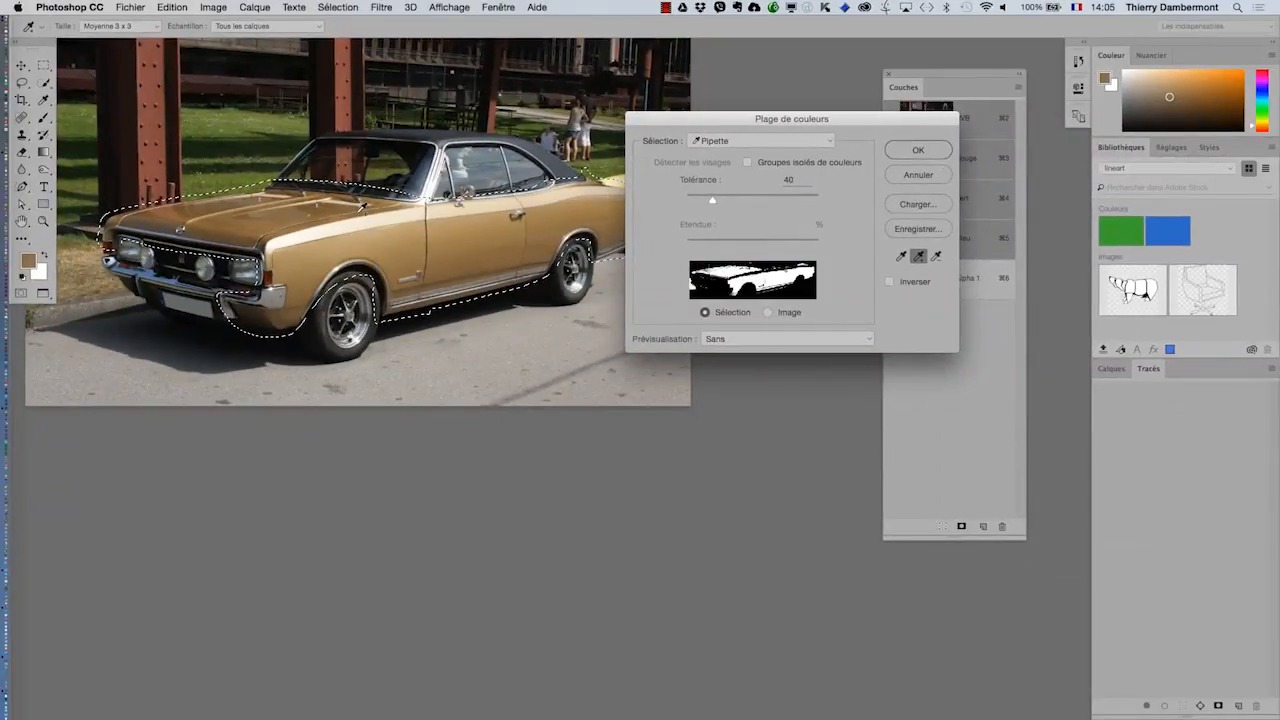
pyautogui.click(363, 207)
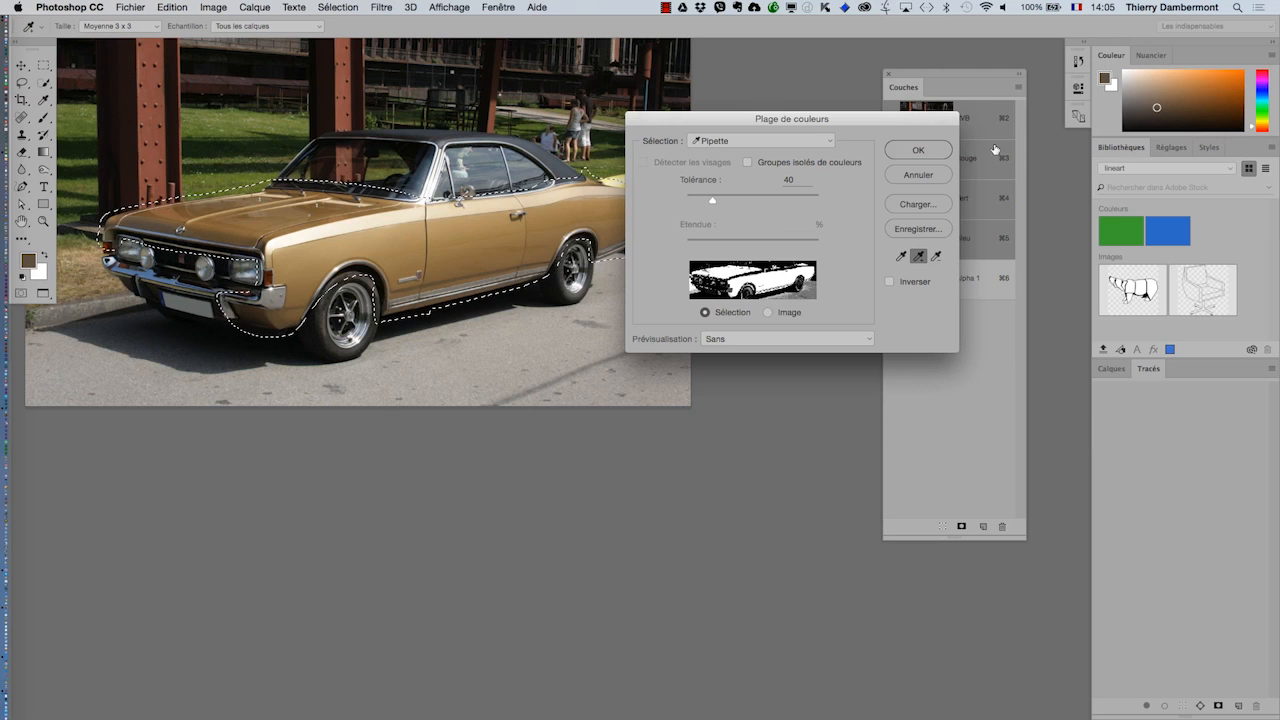
# Reset the Color Range settings to discard the sampled colours
pyautogui.press('alt+super')
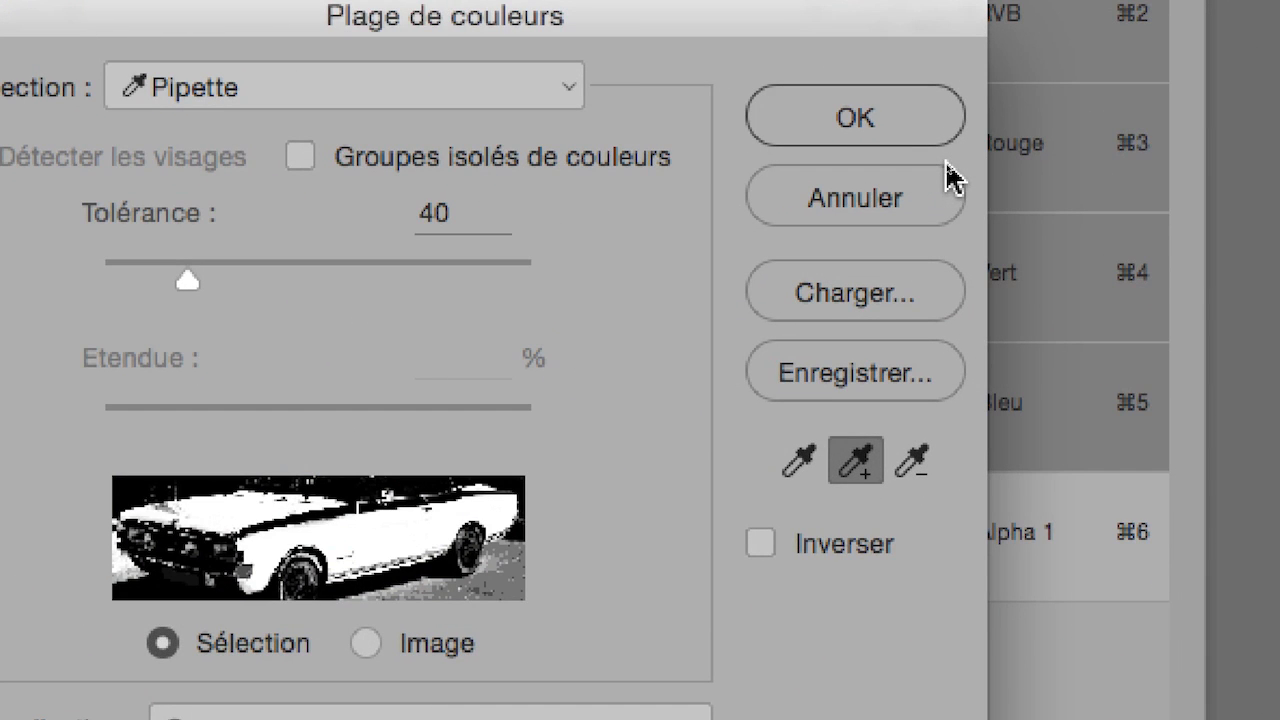
pyautogui.press('alt')
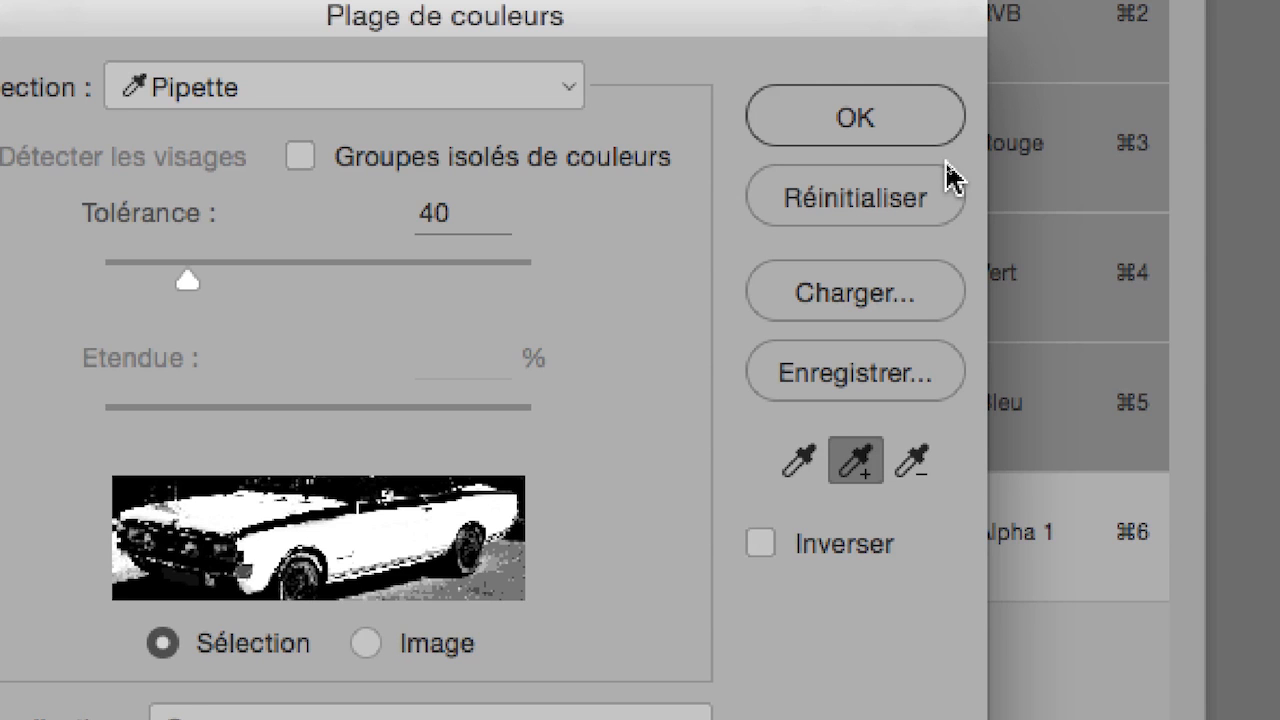
pyautogui.press('alt')
pyautogui.keyDown('alt'); pyautogui.click(878, 203); pyautogui.keyUp('alt')
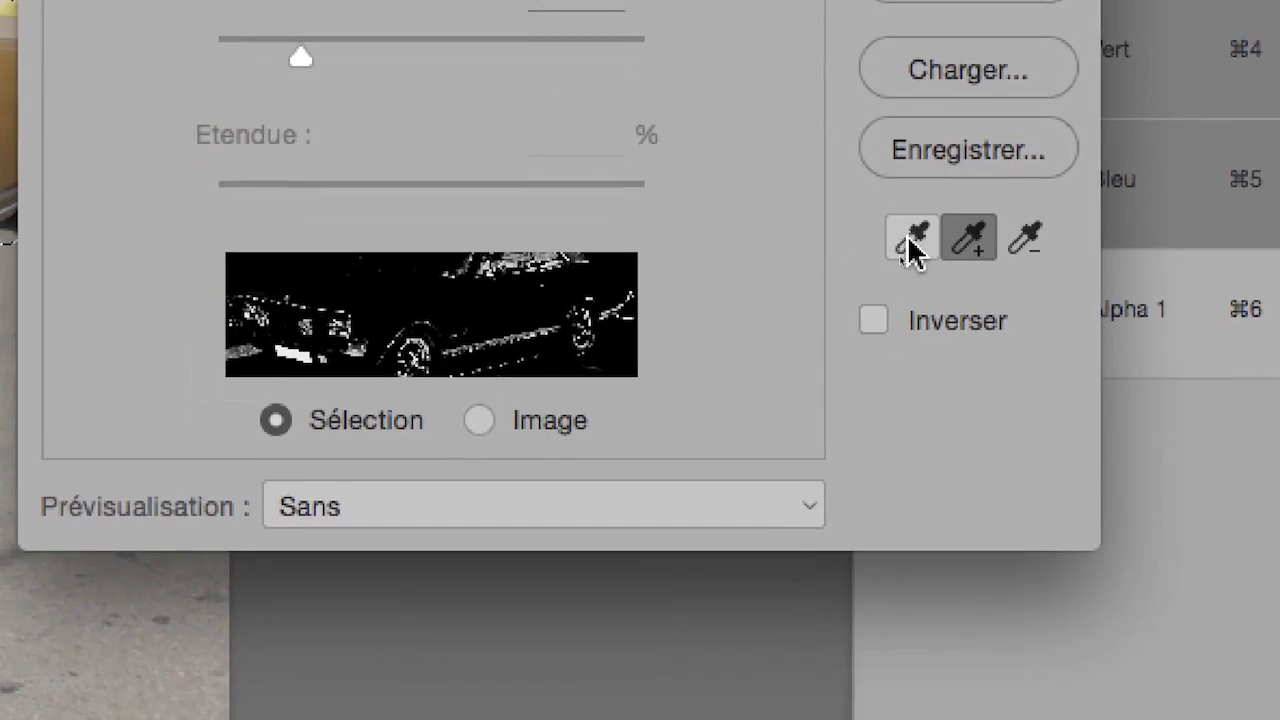
# Sample the golden paint on the car, add its other tones, set the tolerance to 24 and apply the colour range
pyautogui.click(860, 413)
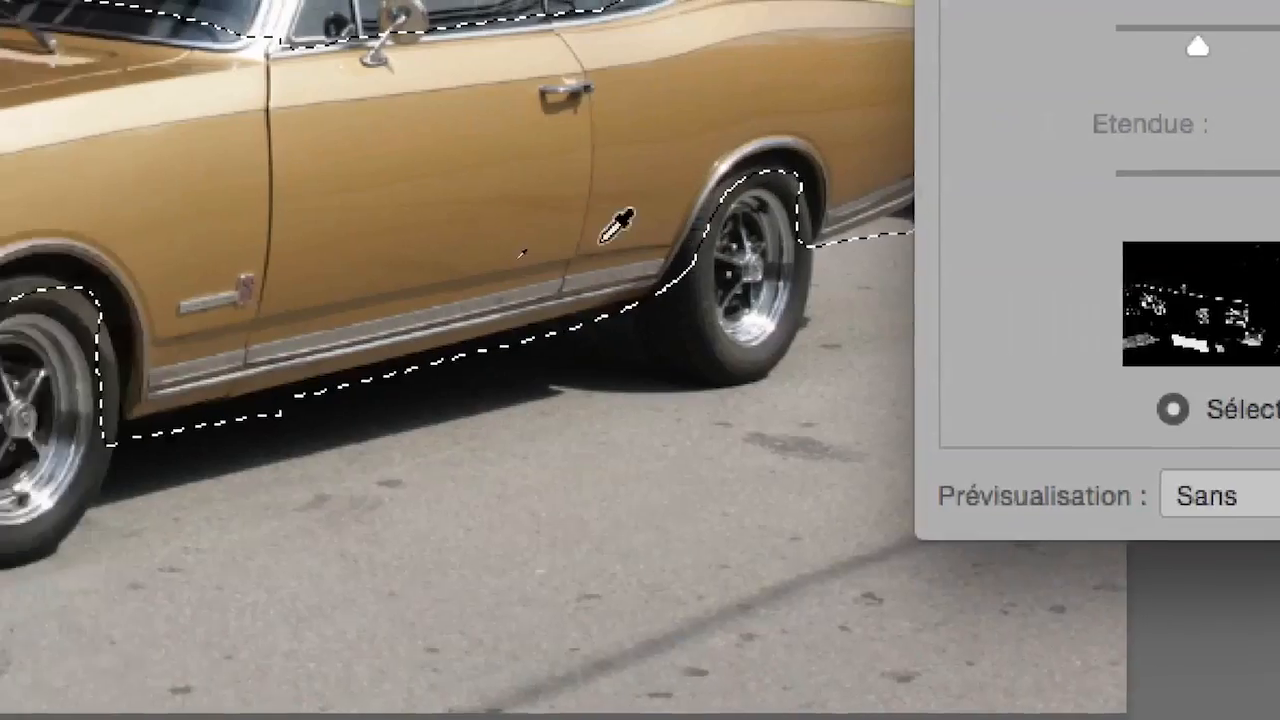
pyautogui.click(603, 239)
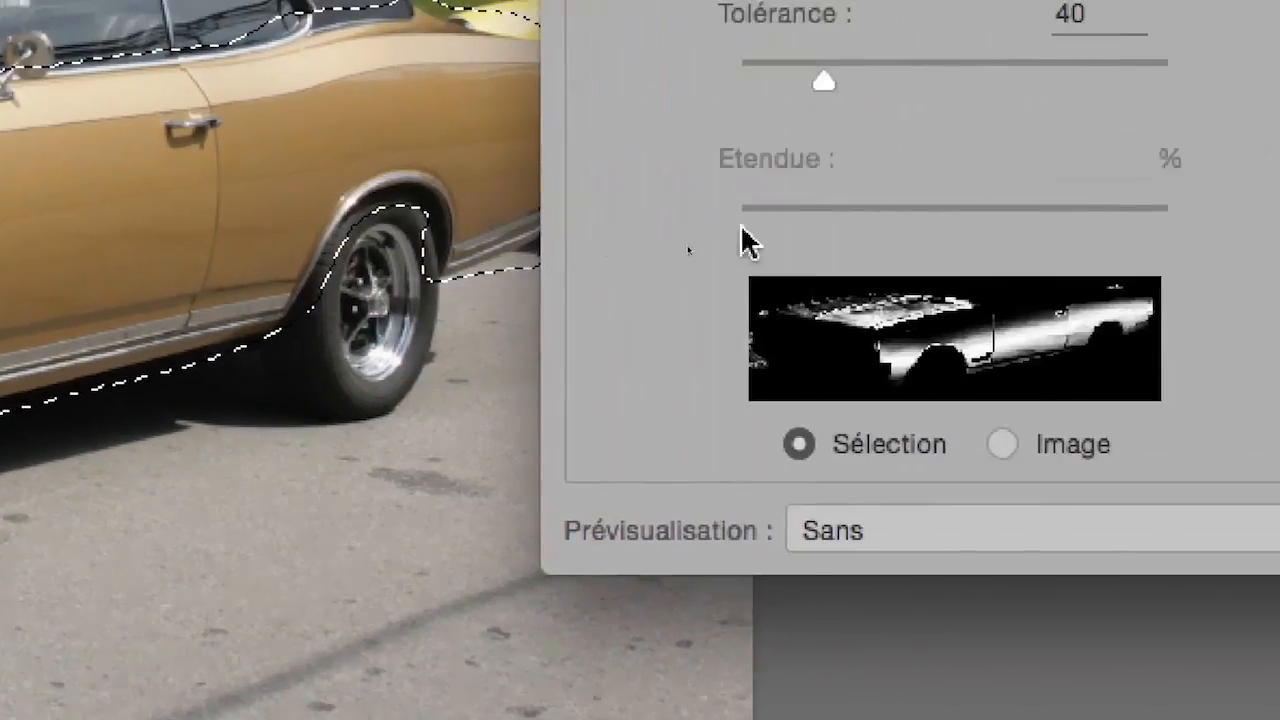
pyautogui.click(948, 228)
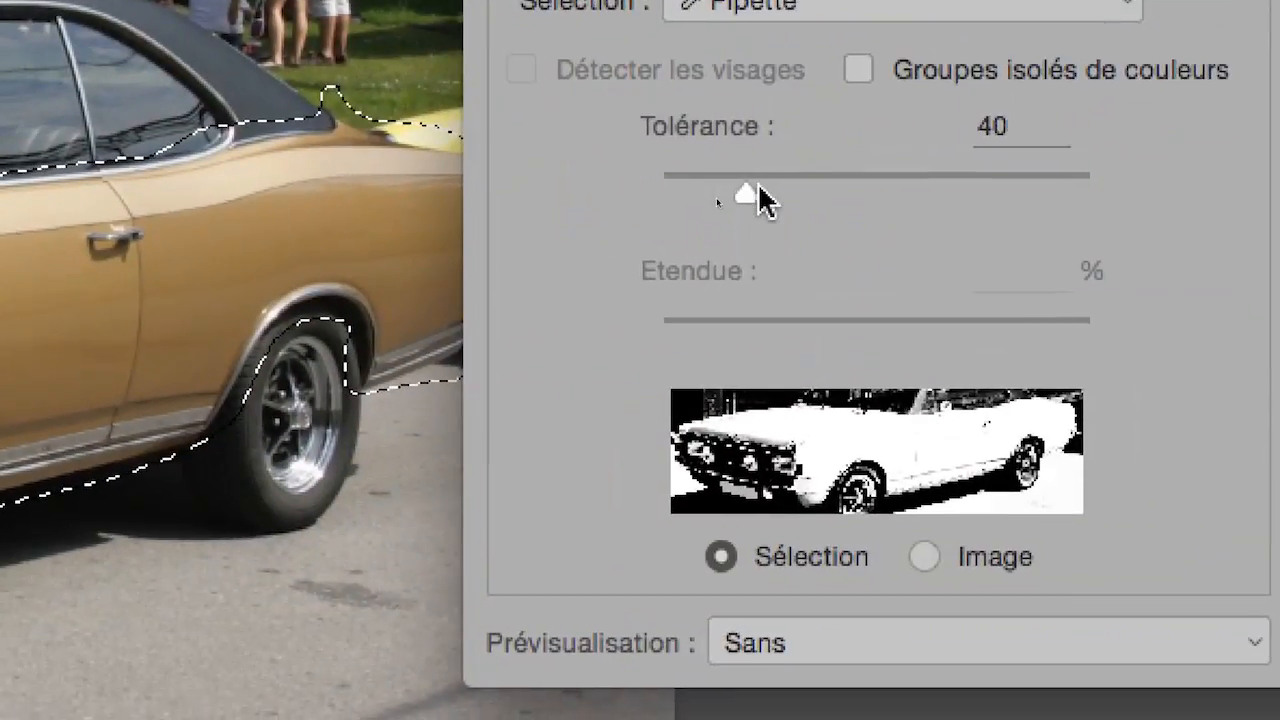
pyautogui.moveTo(754, 186); pyautogui.dragTo(722, 186)
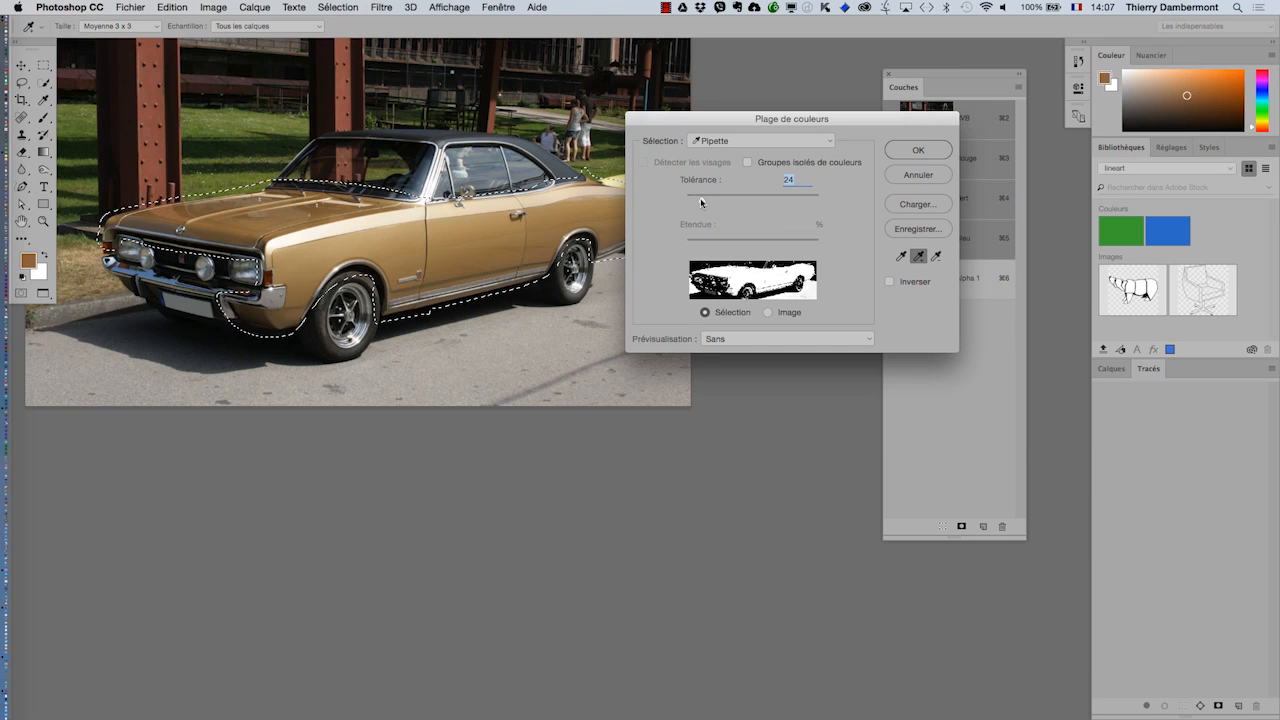
pyautogui.click(927, 148)
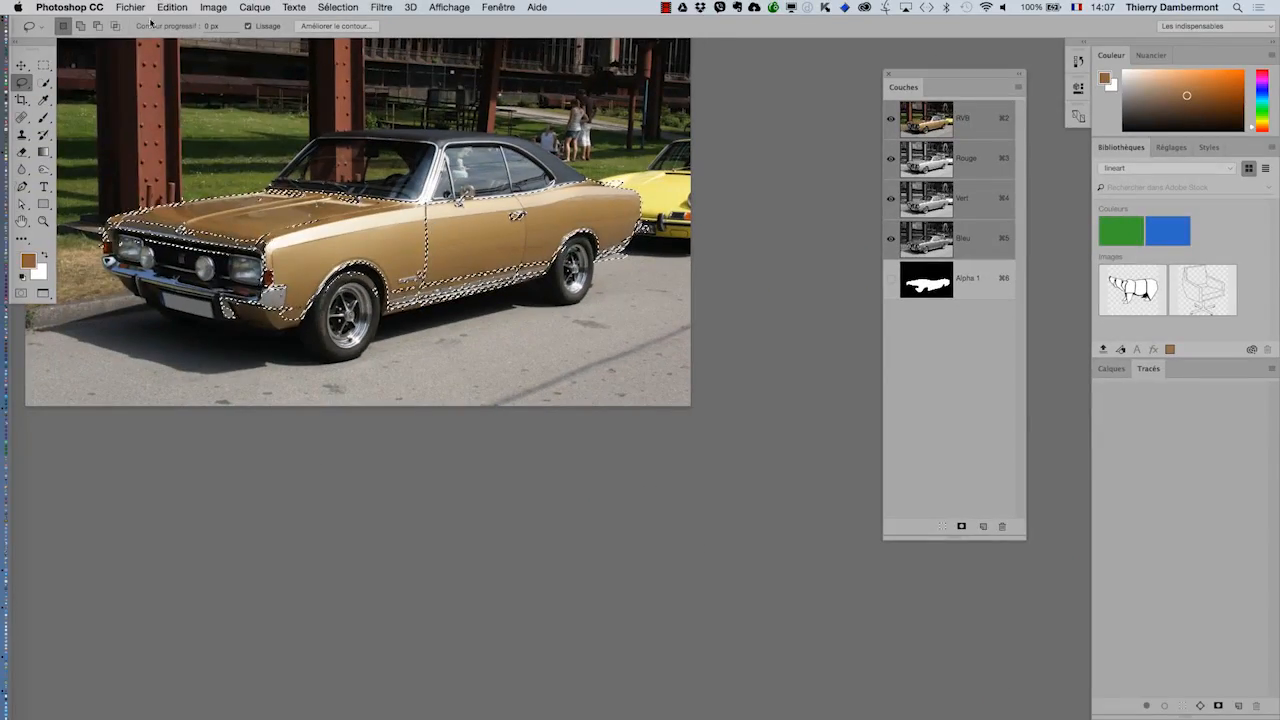
pyautogui.click(131, 7)
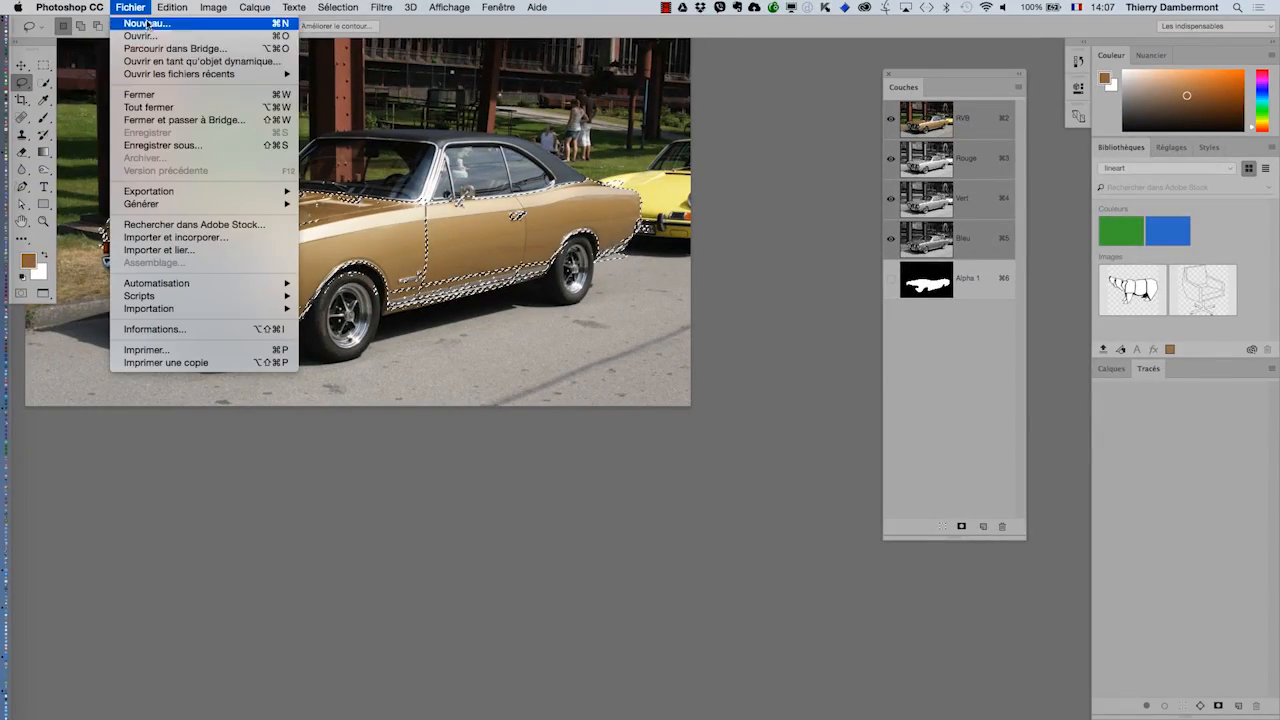
pyautogui.click(754, 315)
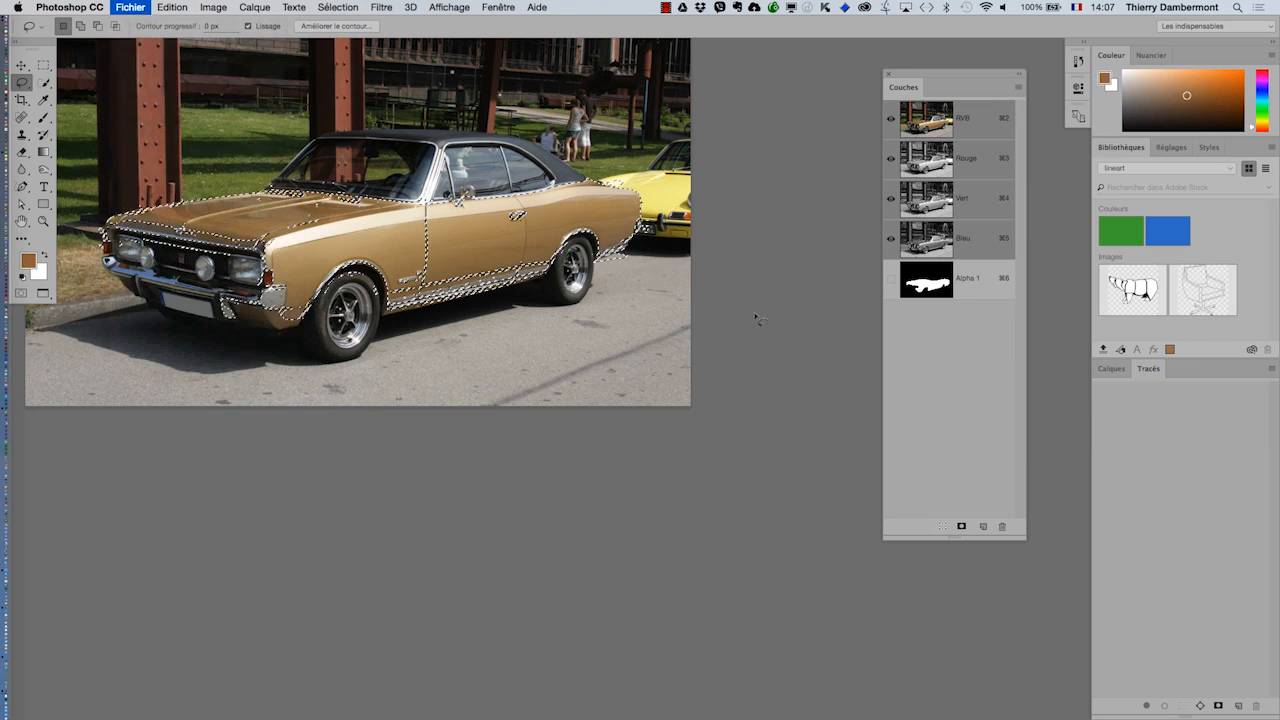
pyautogui.click(322, 7)
pyautogui.click(405, 277)
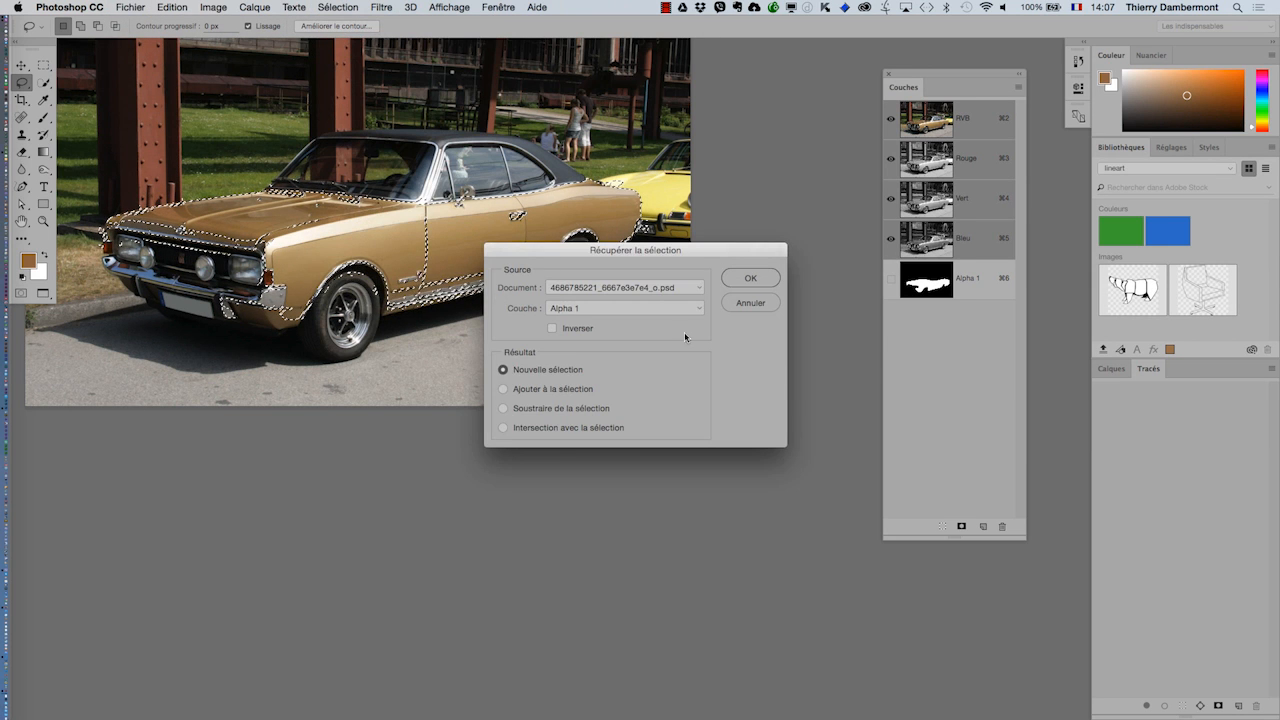
pyautogui.click(750, 278)
# Store the refined paint selection as a new alpha channel and save the document
pyautogui.click(336, 7)
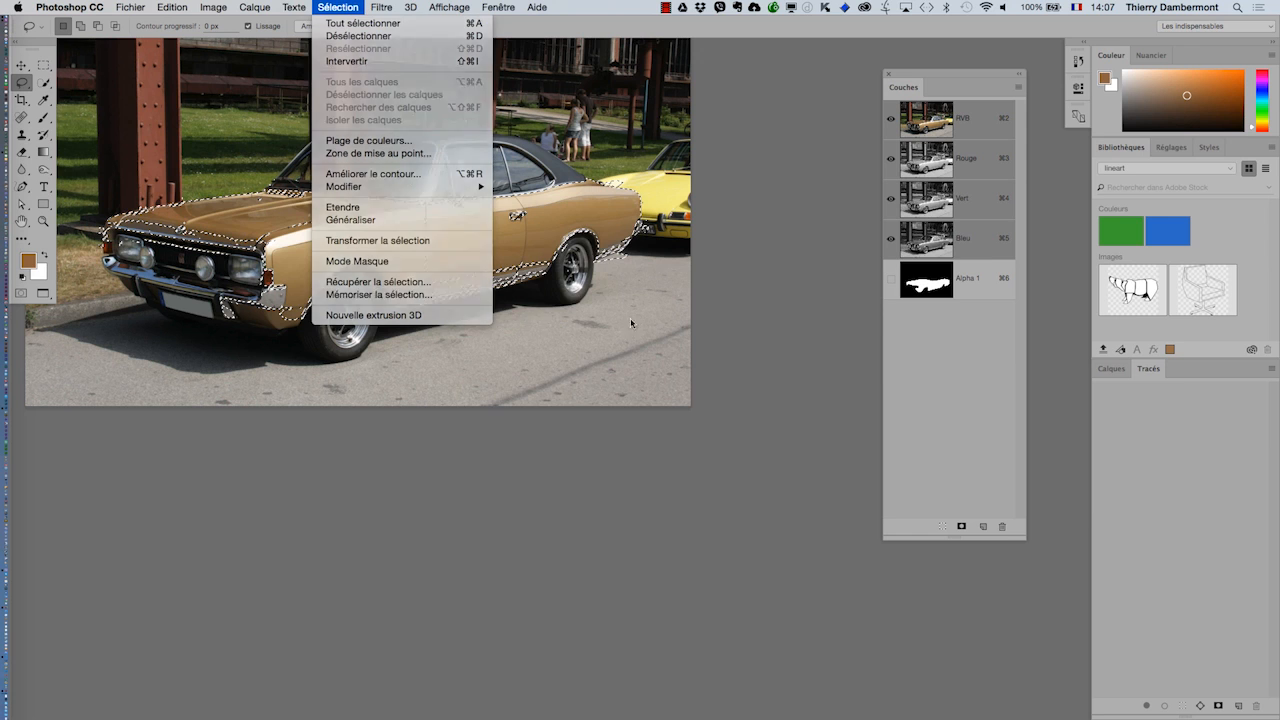
pyautogui.click(379, 294)
pyautogui.click(750, 279)
pyautogui.click(130, 7)
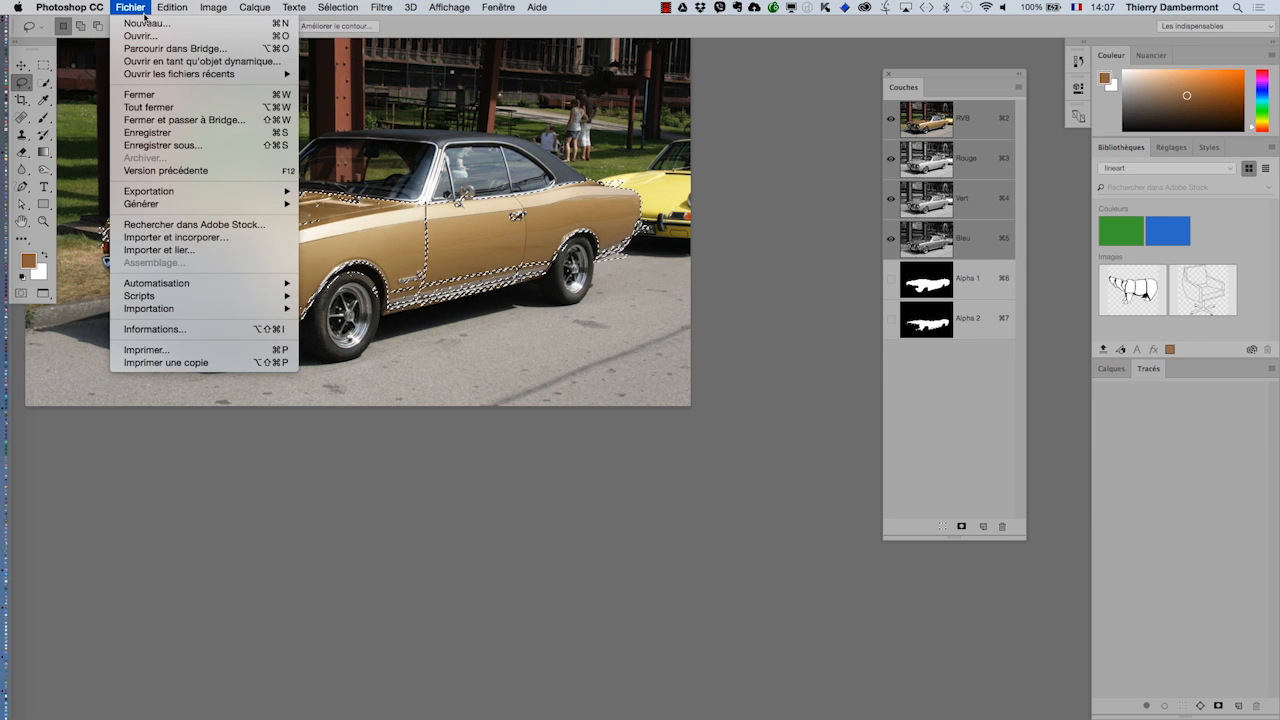
pyautogui.click(158, 134)
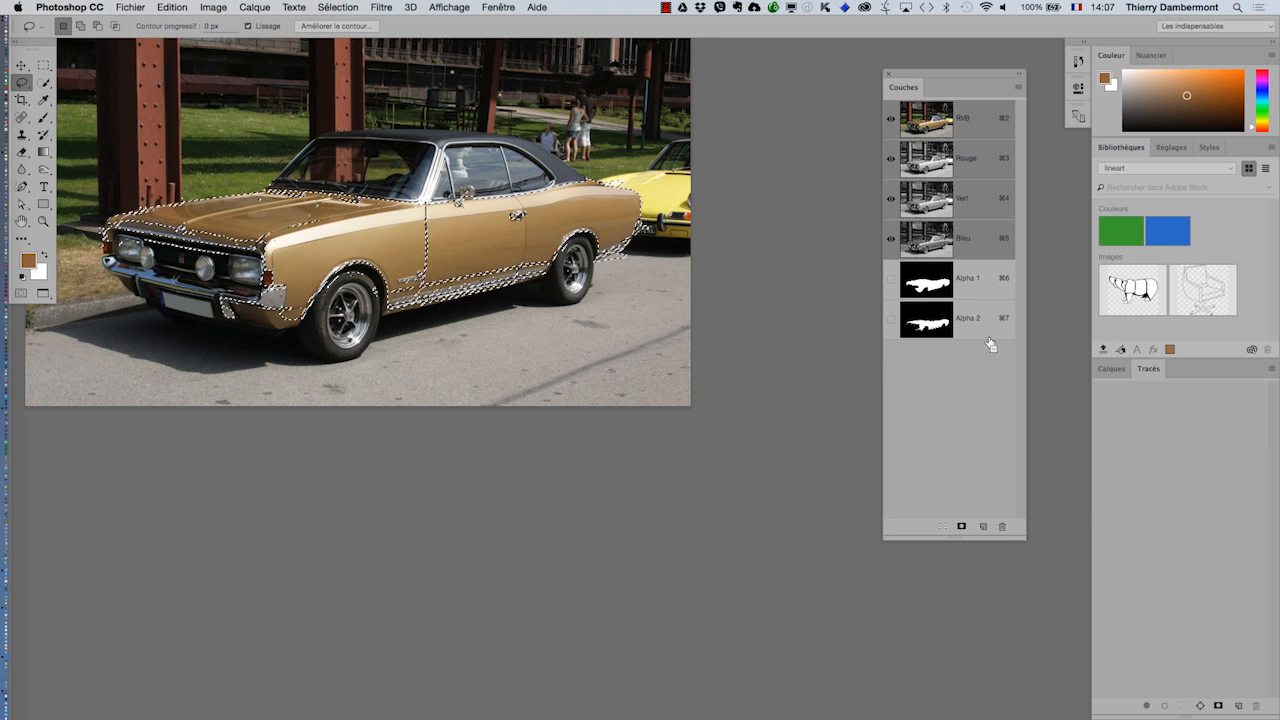